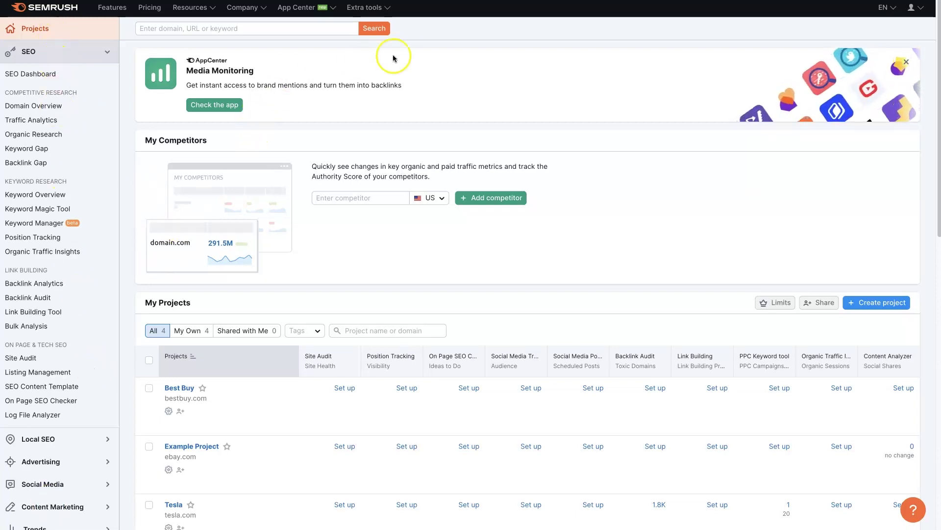
- Look through the tools offered under SEO, Local SEO, Advertising, Social Media, Content Marketing, .Trends and Agency Solutions, ending back on the SEO tools
left_click(106, 52)
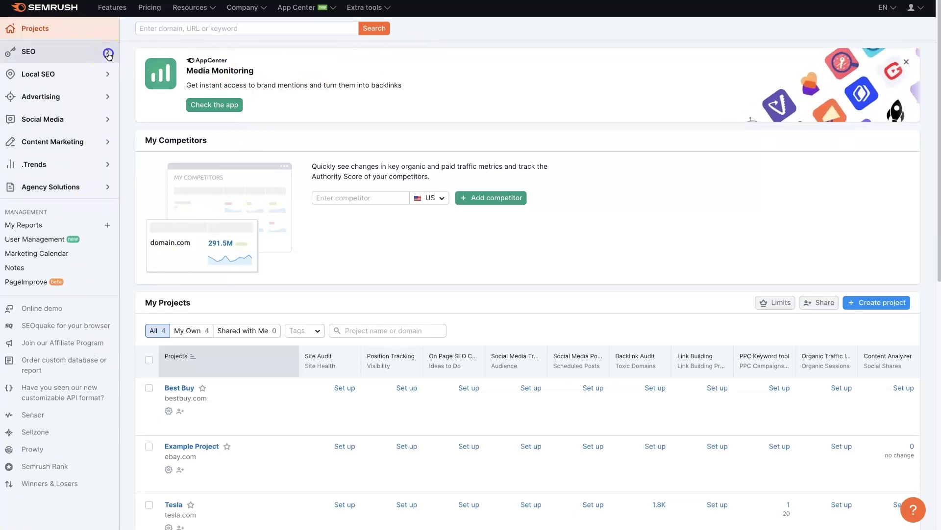
left_click(107, 53)
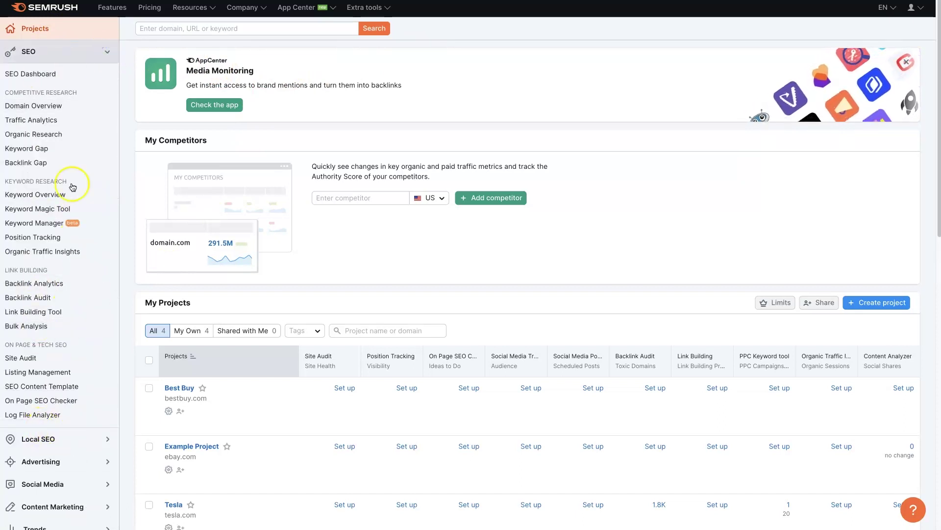
left_click(106, 52)
left_click(105, 76)
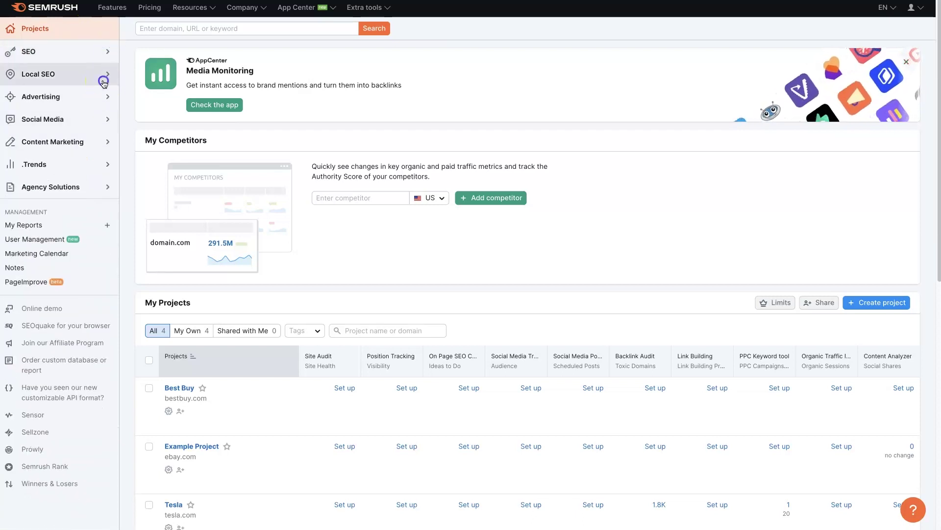
left_click(104, 78)
left_click(106, 97)
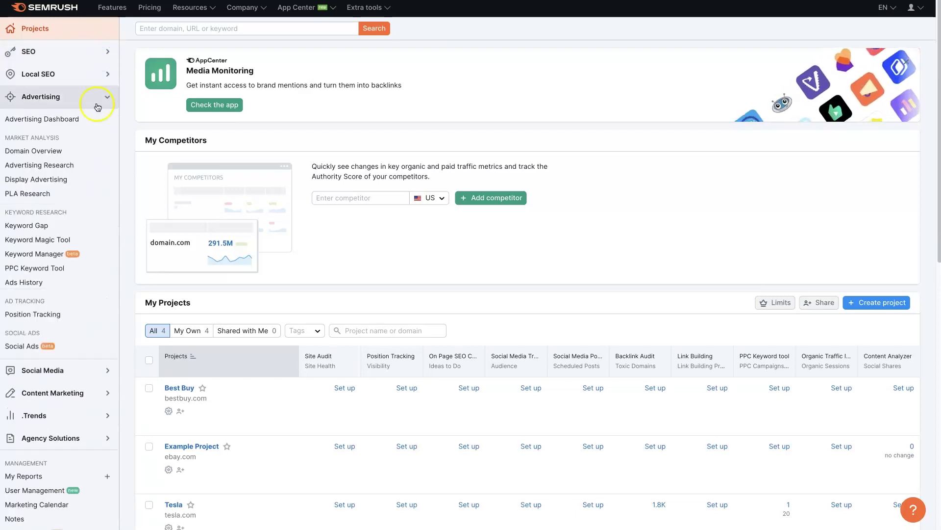
left_click(105, 371)
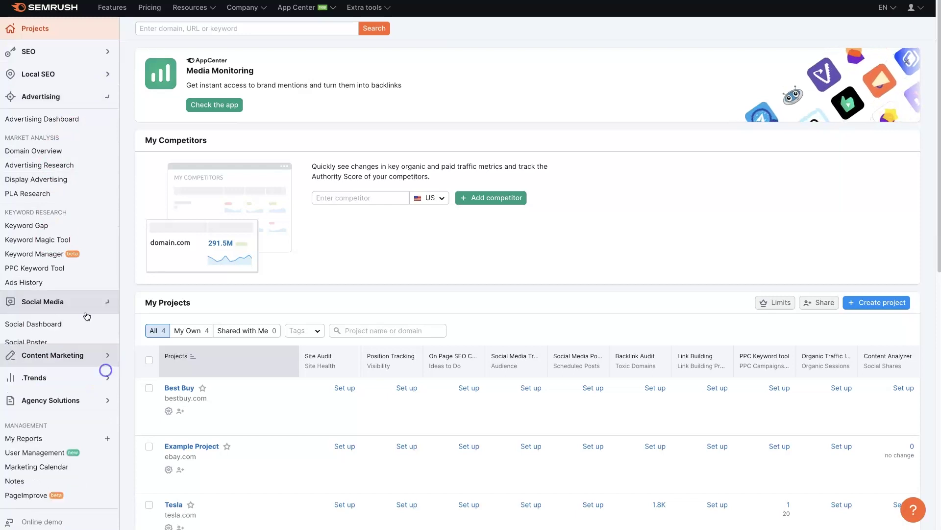
left_click(105, 256)
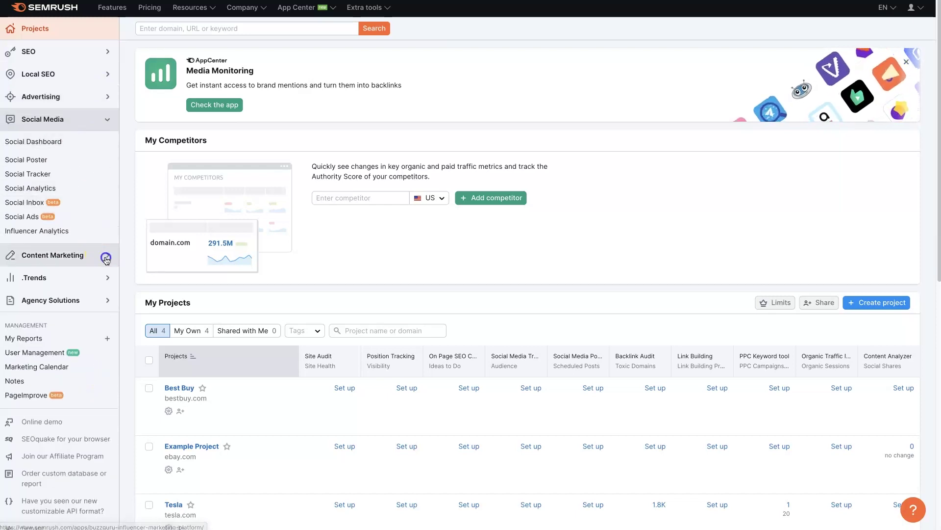
left_click(104, 287)
left_click(108, 273)
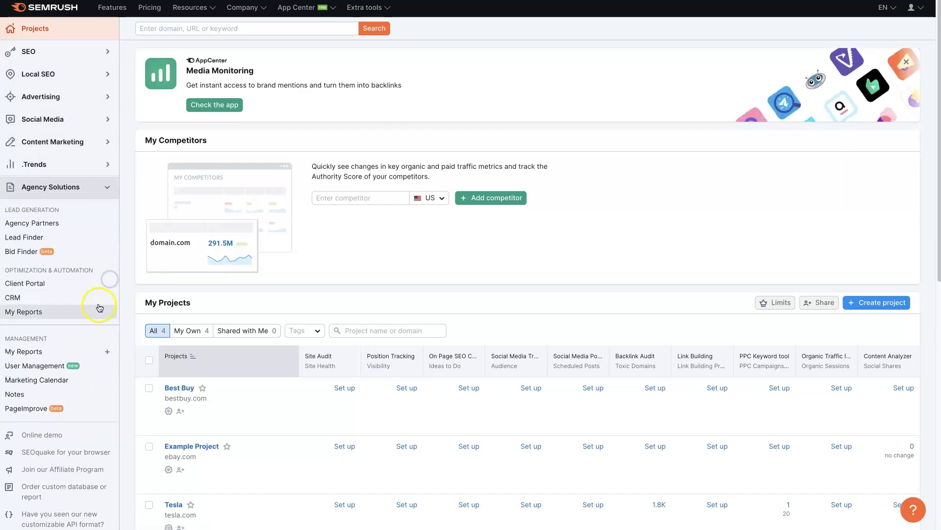
left_click(107, 54)
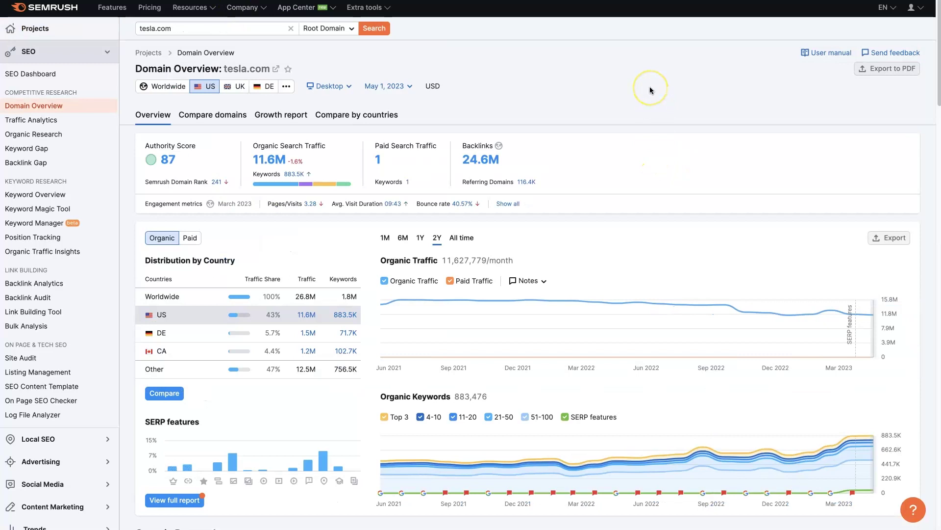
- Review the authority score, search traffic and organic keyword trends in the Domain Overview of tesla.com
left_click(562, 98)
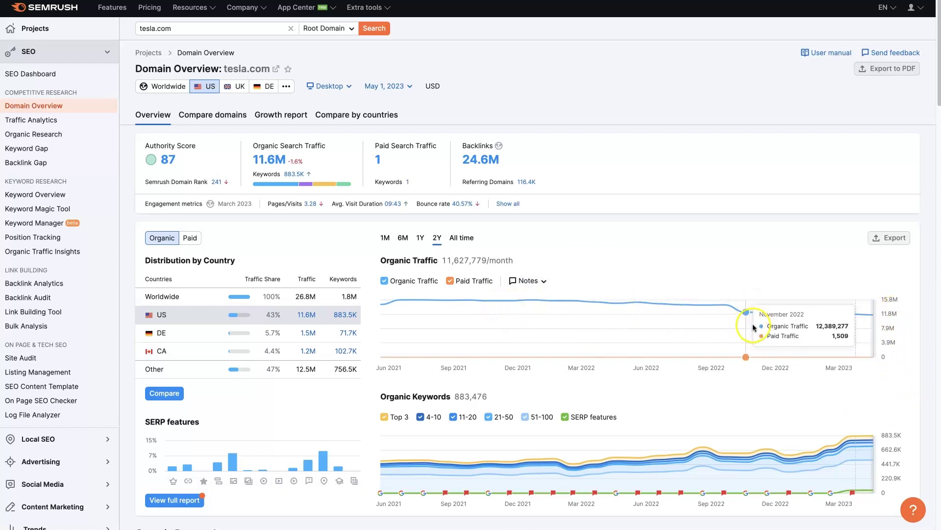
scroll(913, 357, "down", 1)
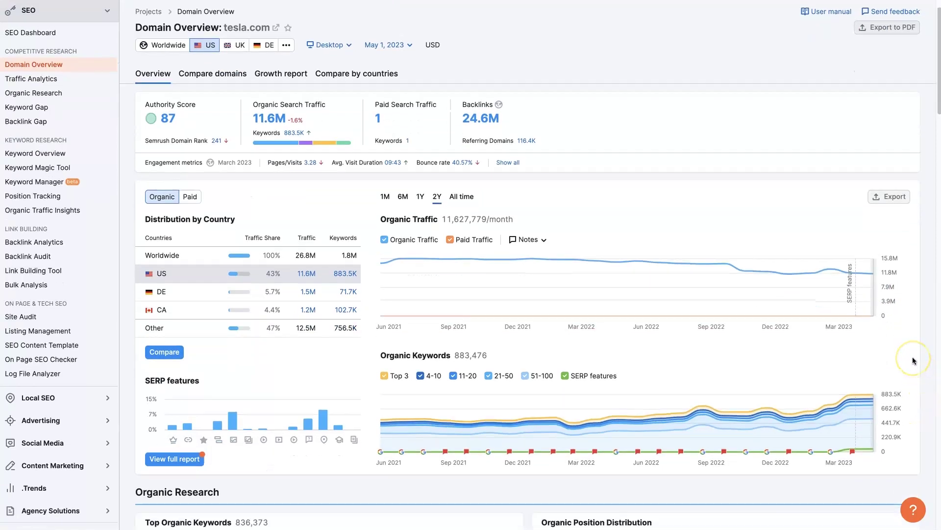
scroll(912, 357, "up", 1)
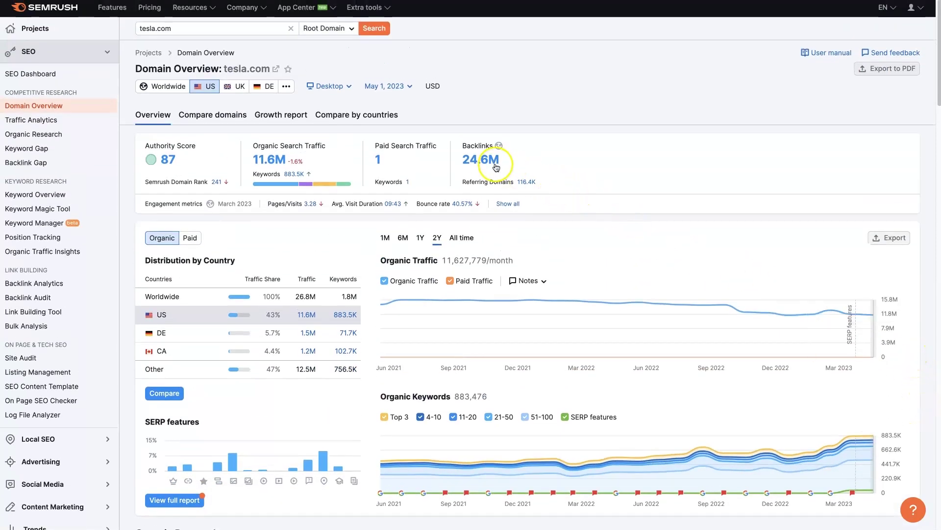
- Open the full backlinks report for tesla.com from its backlink total in a new browser tab
right_click(481, 159)
left_click(510, 165)
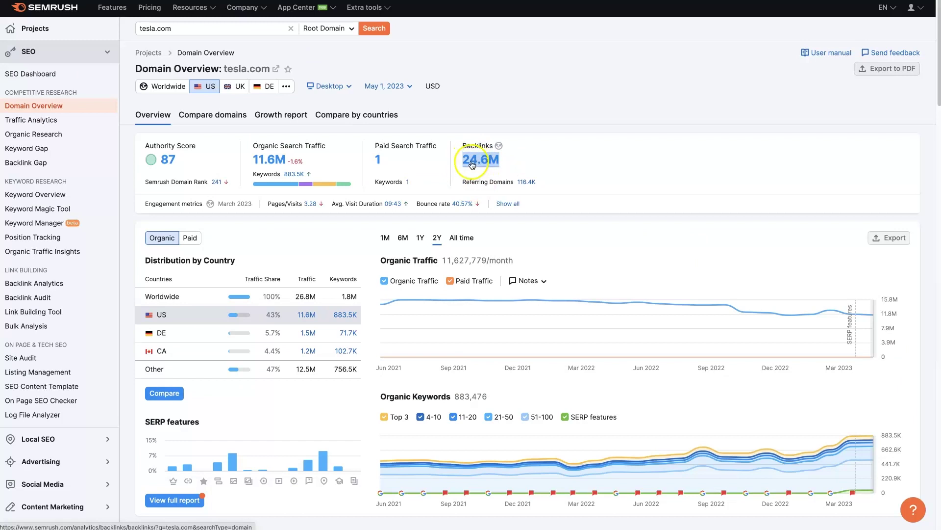
left_click(571, 100)
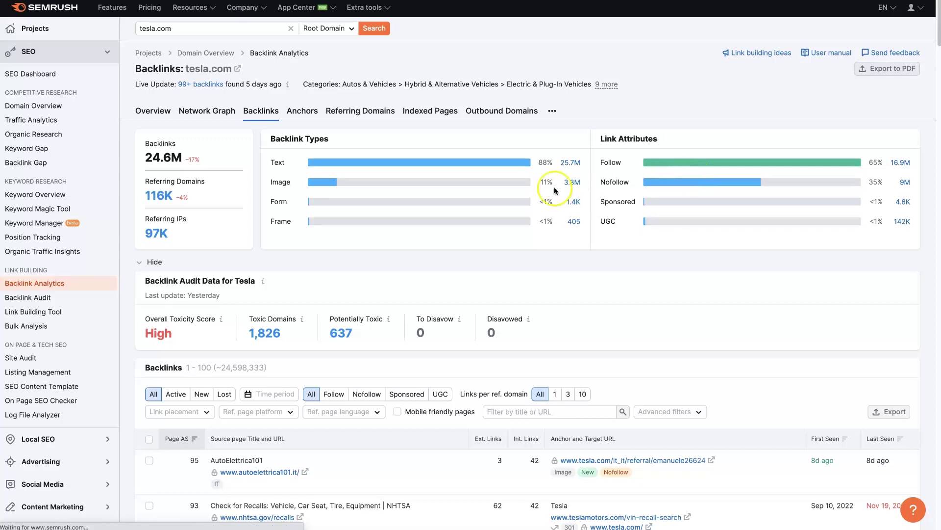
- Examine tesla.com's backlink types, link attributes, audit data and the list of referring pages in the backlinks report
left_click(484, 218)
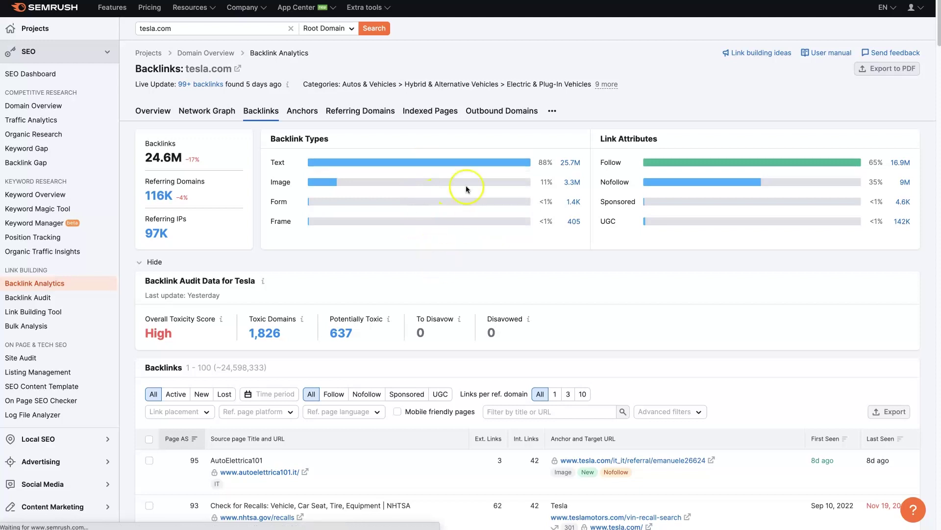
scroll(710, 296, "down", 7)
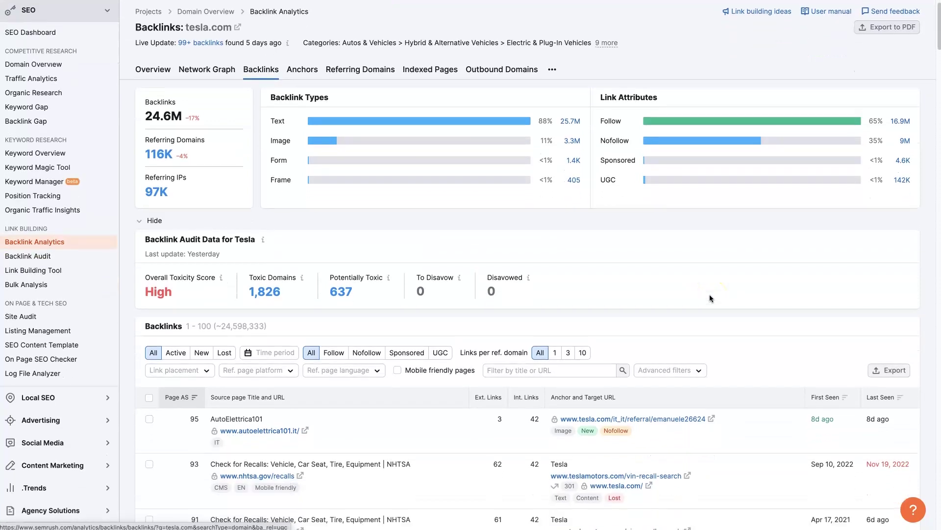
scroll(710, 296, "down", 5)
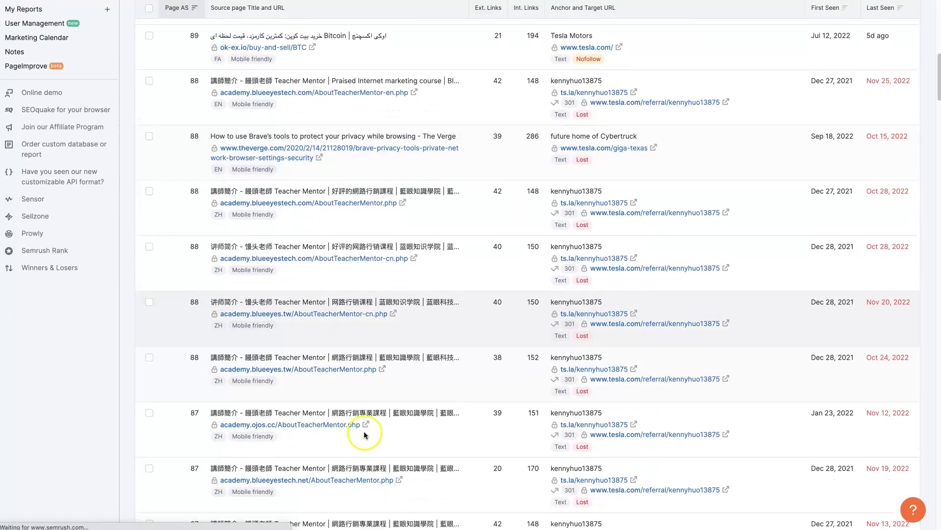
scroll(554, 393, "down", 16)
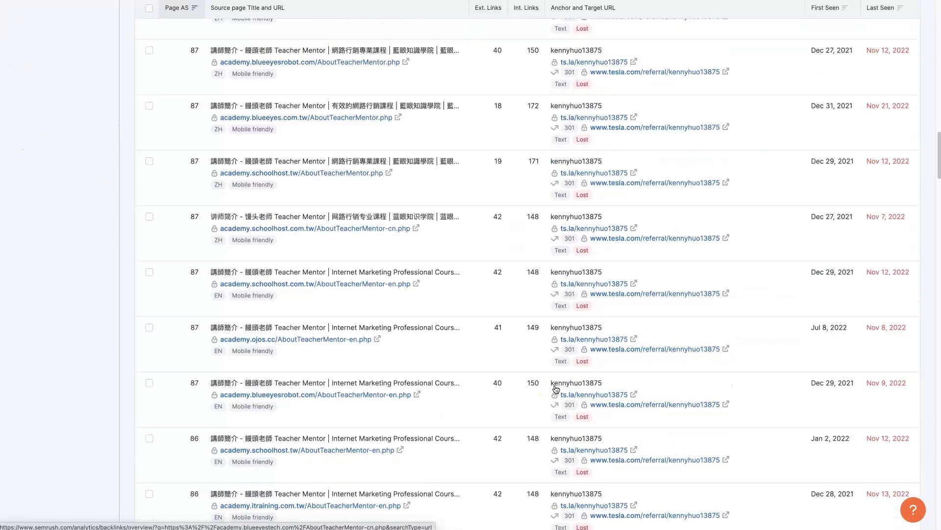
scroll(556, 389, "down", 5)
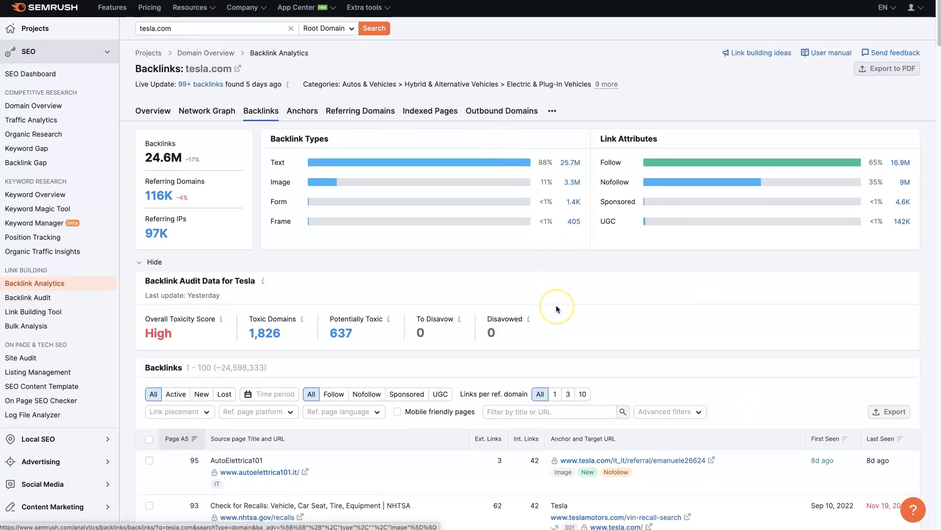
left_click(598, 316)
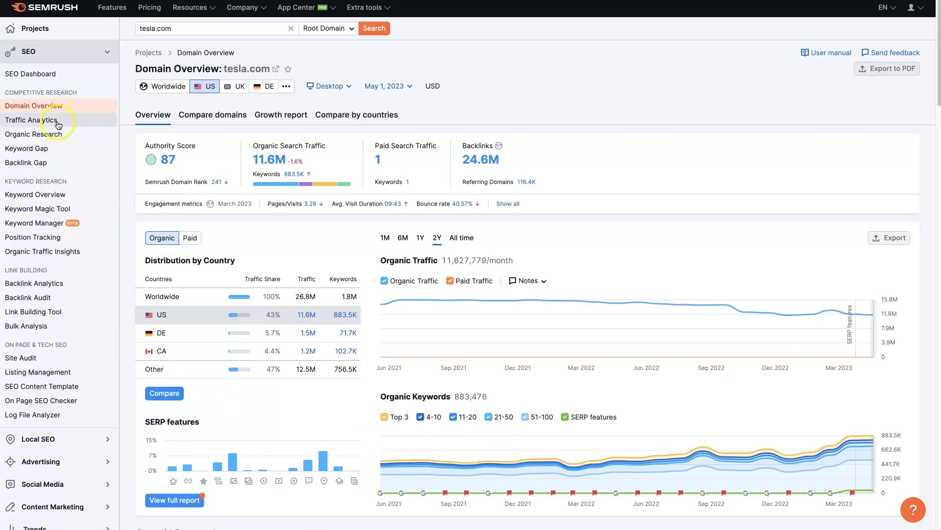
- Return to the tesla.com Domain Overview, view its worldwide data and switch back to the US data
scroll(422, 230, "down", 8)
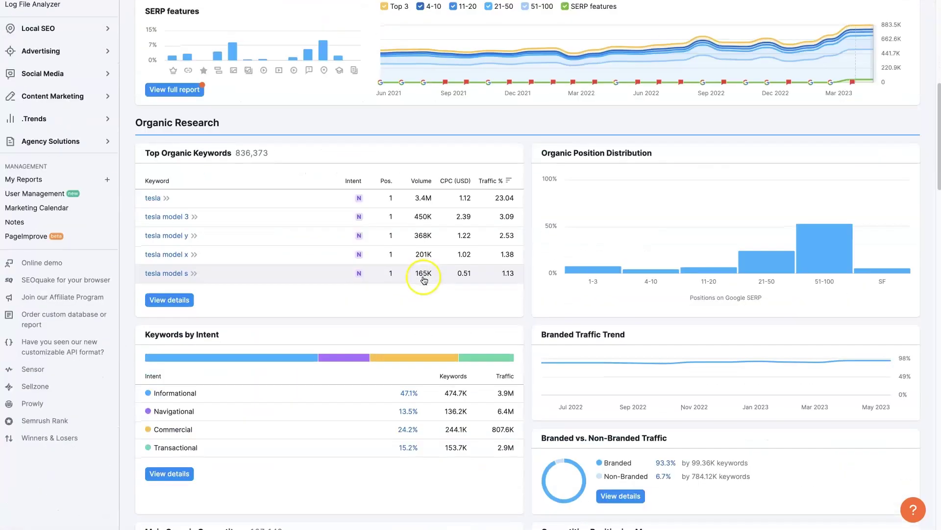
scroll(629, 201, "up", 8)
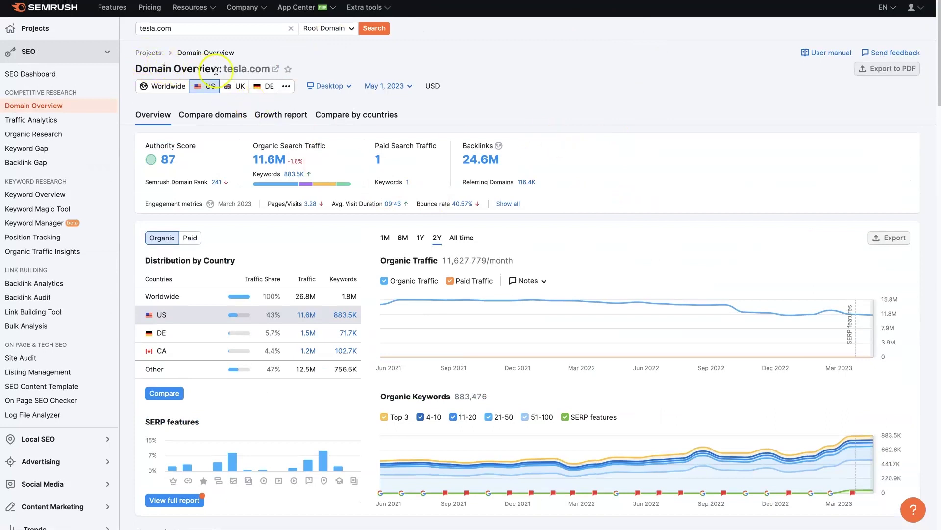
left_click(164, 87)
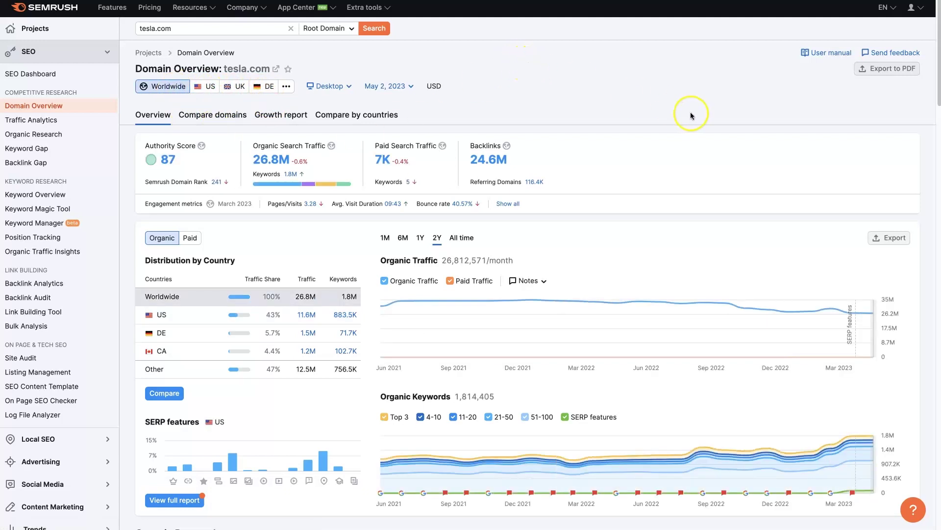
left_click(205, 86)
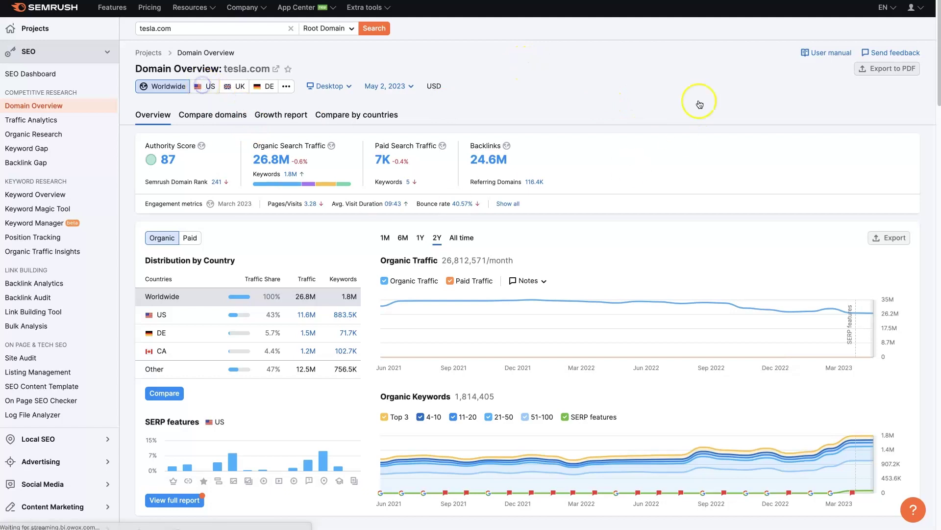
- Examine the organic research, advertising research and backlinks sections of the US Domain Overview for tesla.com
scroll(681, 196, "down", 5)
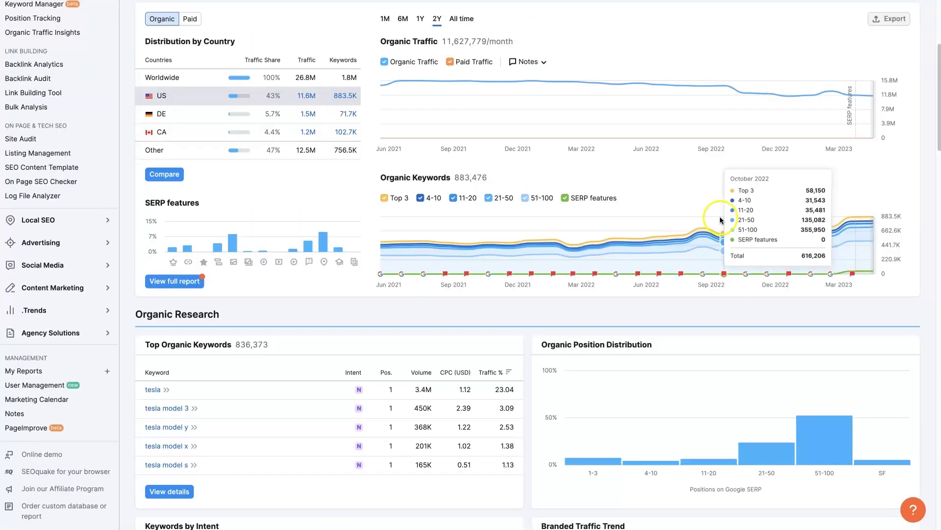
scroll(720, 219, "down", 2)
scroll(532, 312, "down", 15)
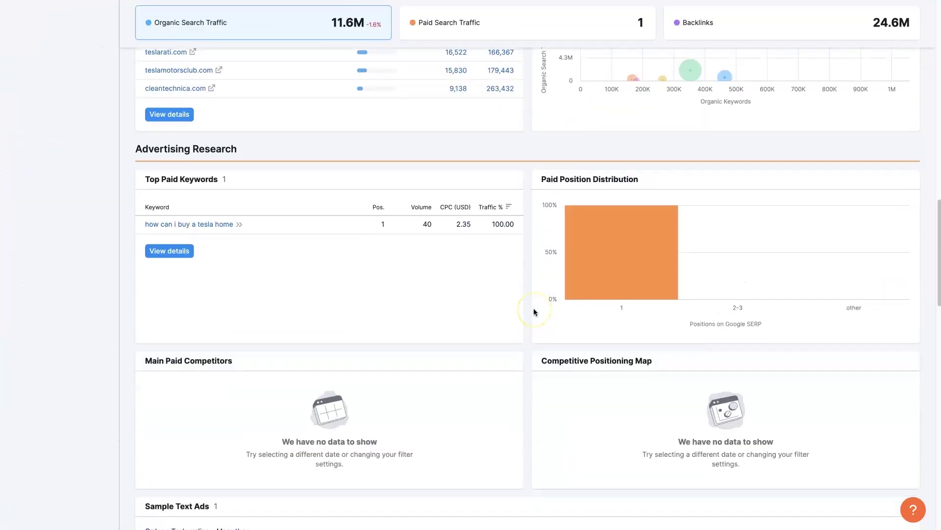
scroll(535, 312, "down", 10)
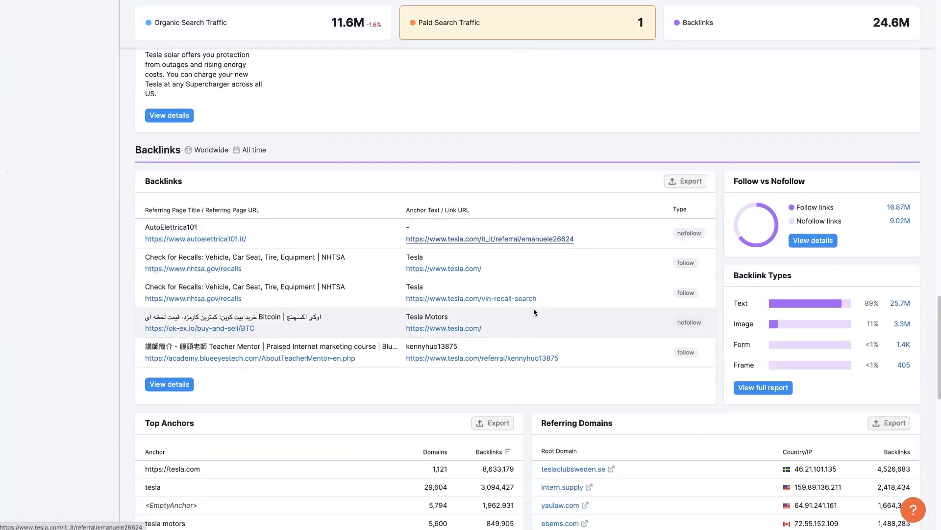
scroll(533, 311, "down", 8)
scroll(534, 311, "up", 17)
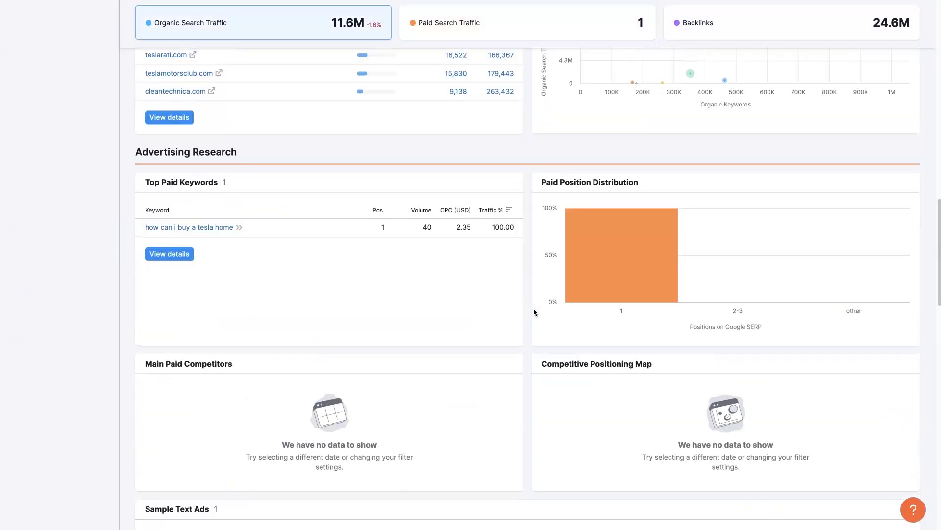
scroll(624, 321, "up", 1)
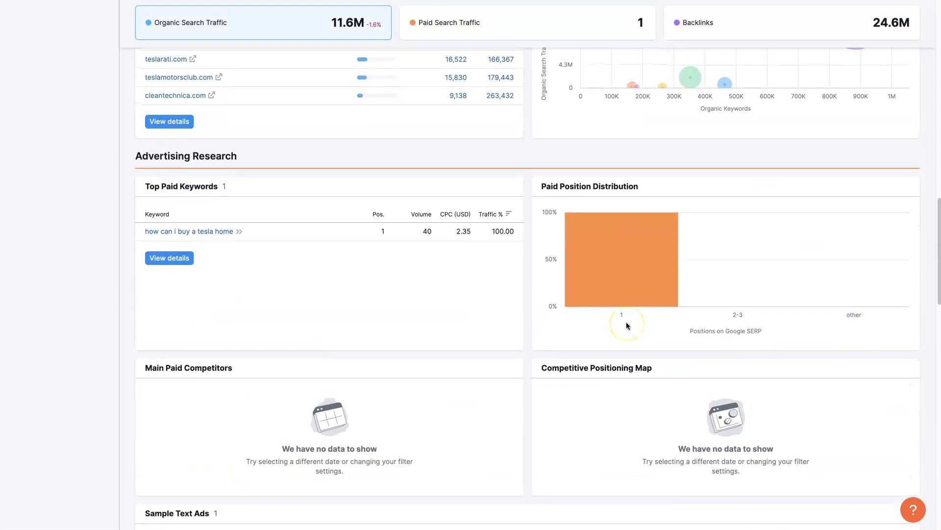
scroll(627, 324, "up", 1)
scroll(626, 324, "up", 1)
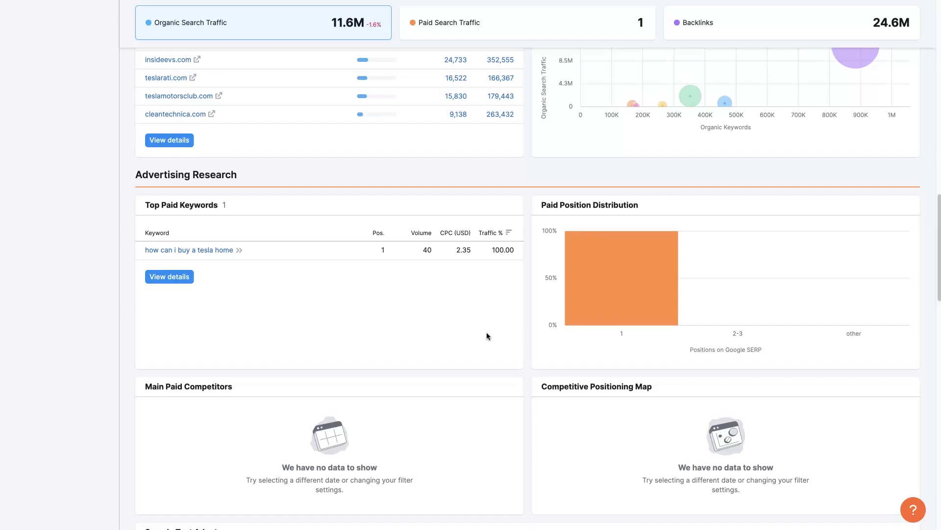
scroll(487, 332, "down", 10)
scroll(487, 331, "up", 20)
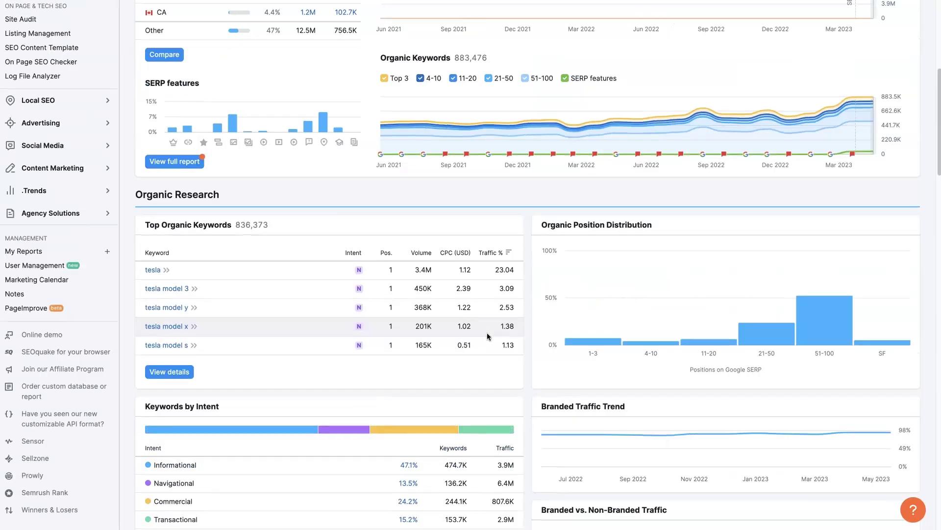
scroll(487, 336, "up", 10)
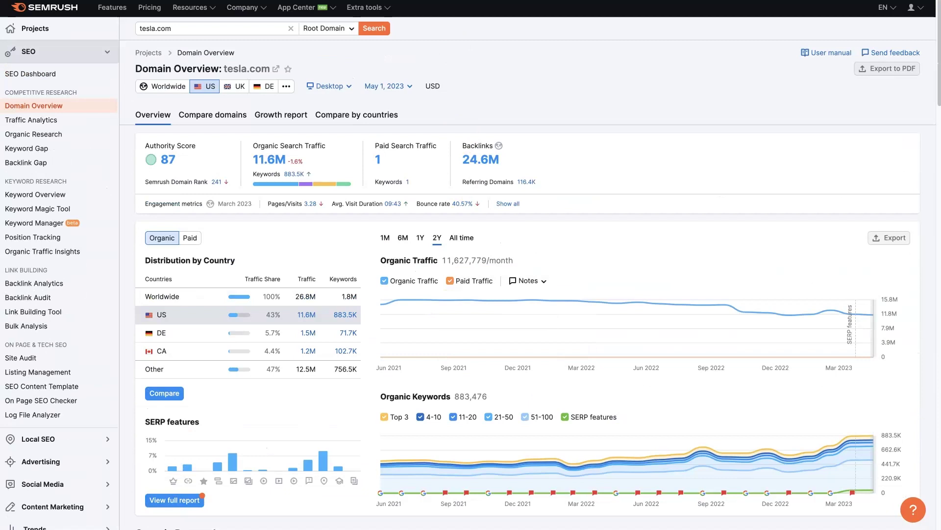
- Open tesla.com's full engagement metrics in Traffic Analytics and review the visit trend by device, top pages and traffic share
left_click(507, 204)
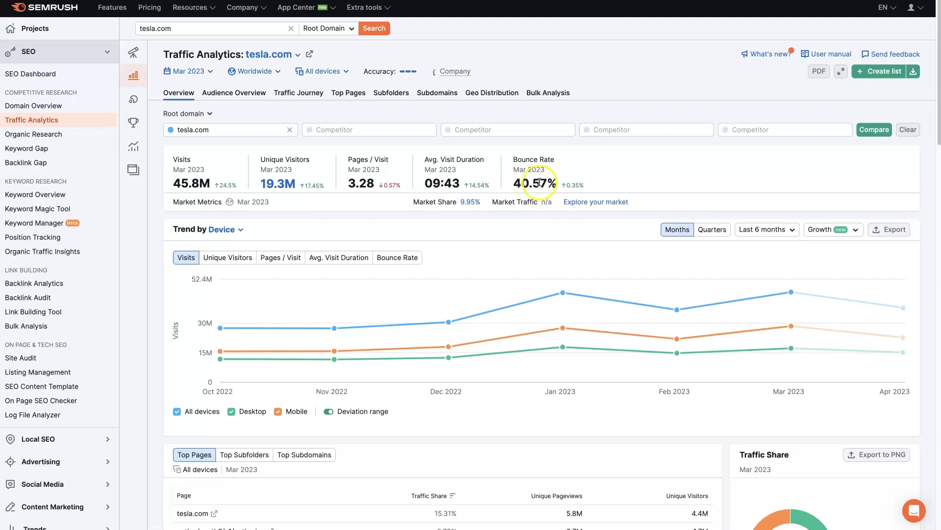
scroll(537, 188, "down", 2)
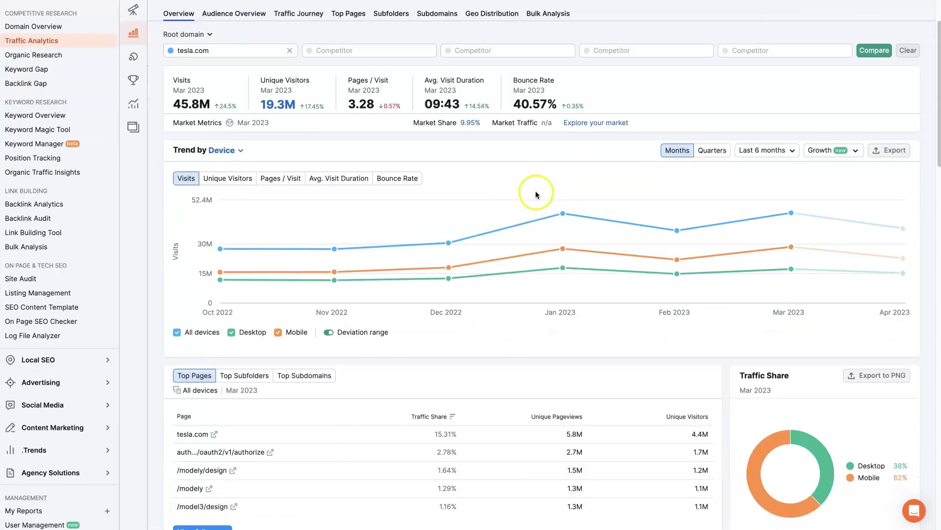
scroll(535, 194, "up", 1)
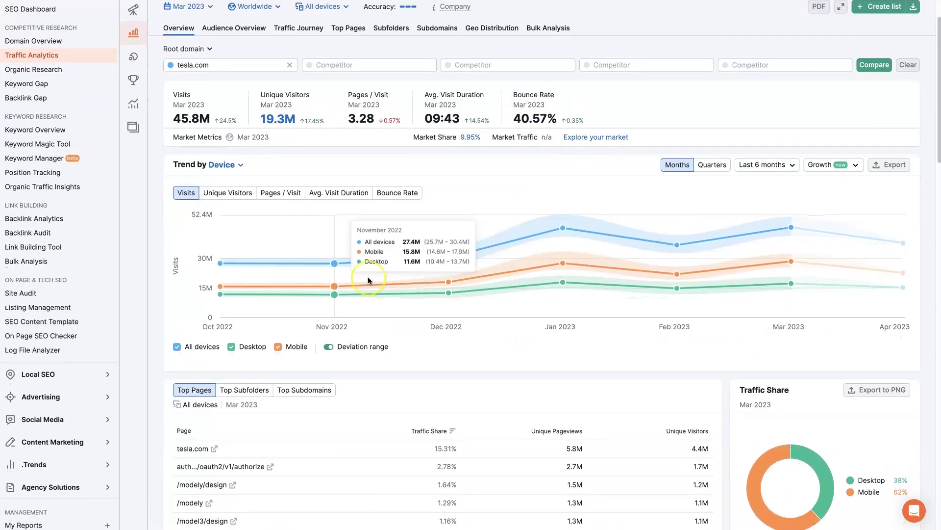
scroll(368, 276, "down", 3)
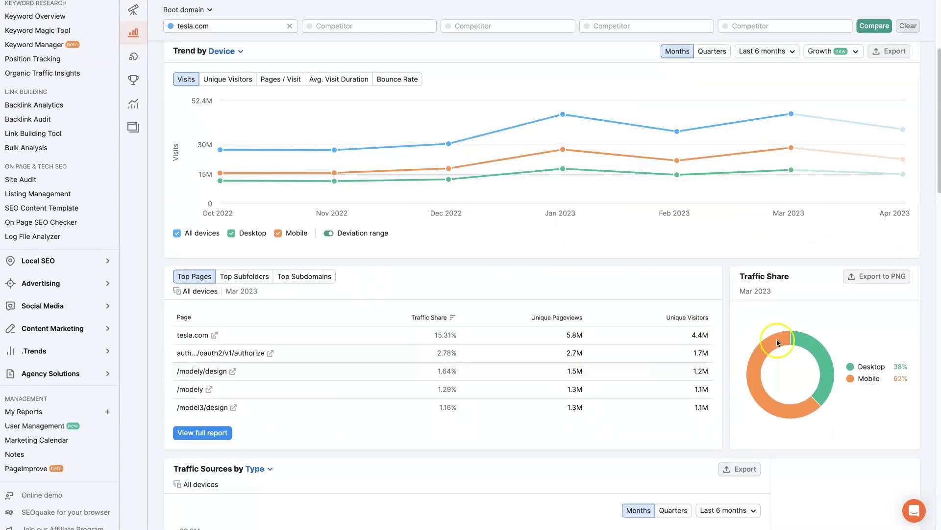
- Examine tesla.com's traffic sources and destinations, country distribution and company info in Traffic Analytics
scroll(480, 345, "down", 8)
scroll(629, 296, "down", 8)
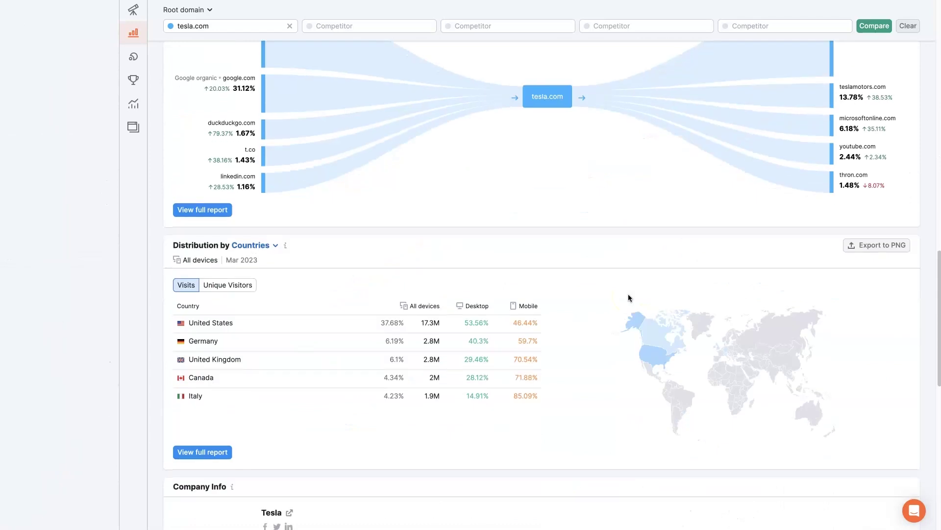
scroll(629, 294, "down", 9)
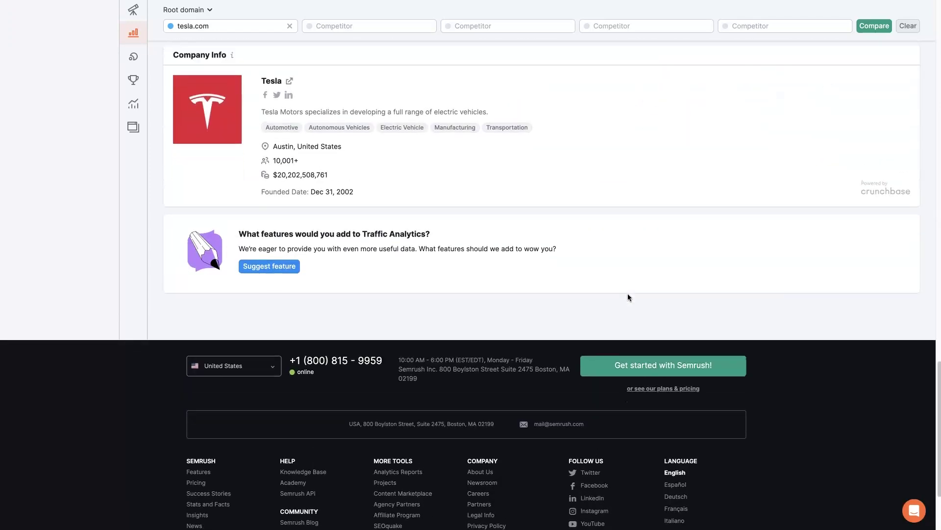
scroll(629, 295, "up", 2)
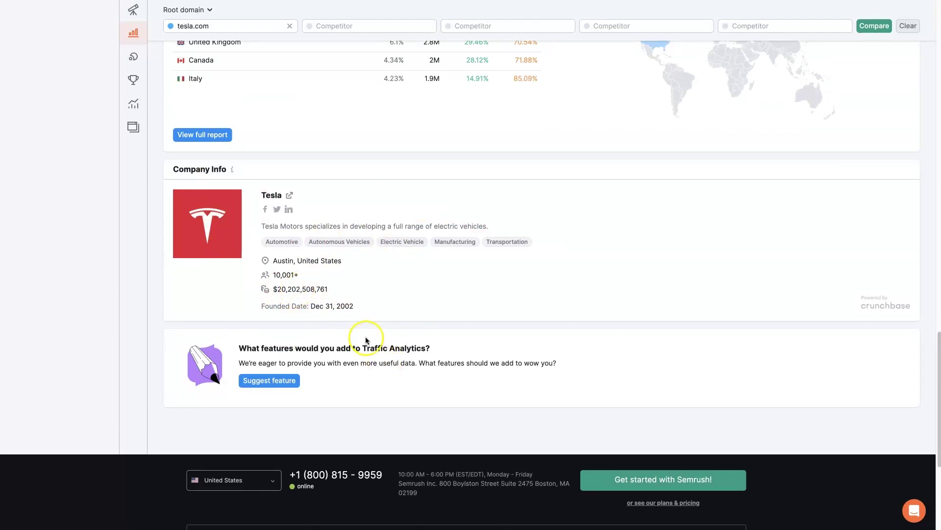
scroll(307, 289, "up", 1)
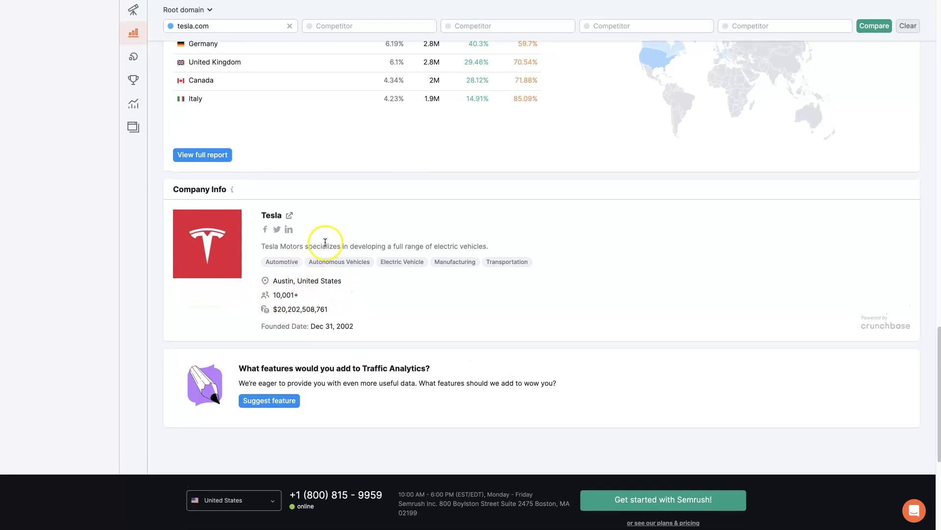
scroll(310, 295, "up", 3)
scroll(583, 312, "up", 5)
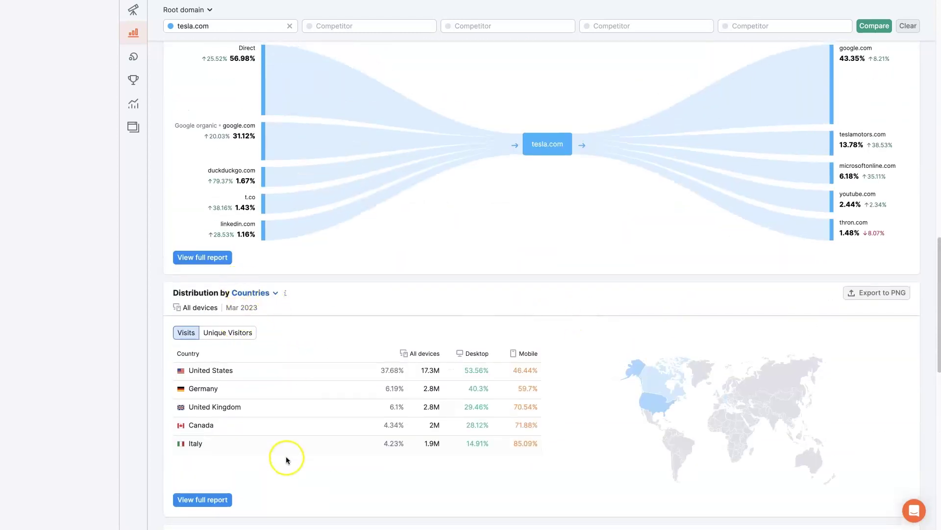
scroll(645, 325, "up", 15)
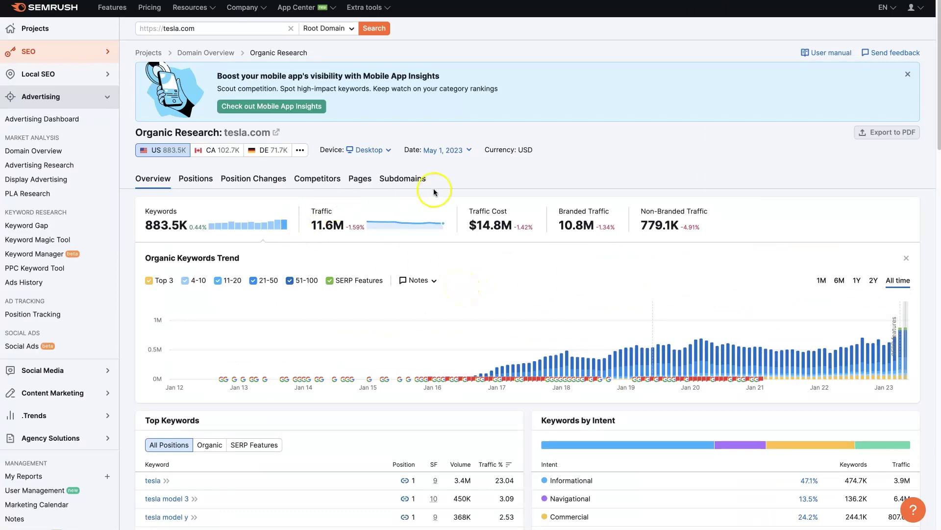
- Review tesla.com's top keywords, keyword intent and position changes in Organic Research, and show the SERP Features Trend over 2Y
scroll(630, 275, "down", 5)
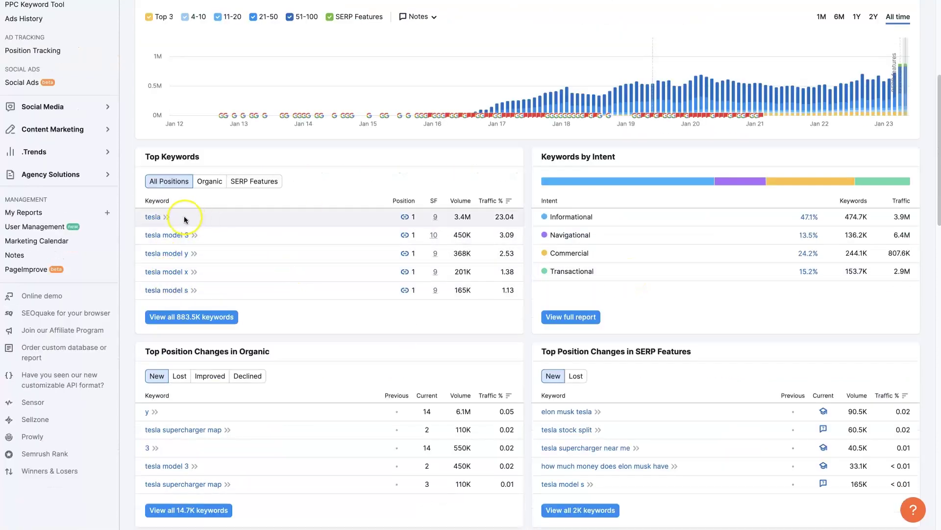
mouse_move(470, 220)
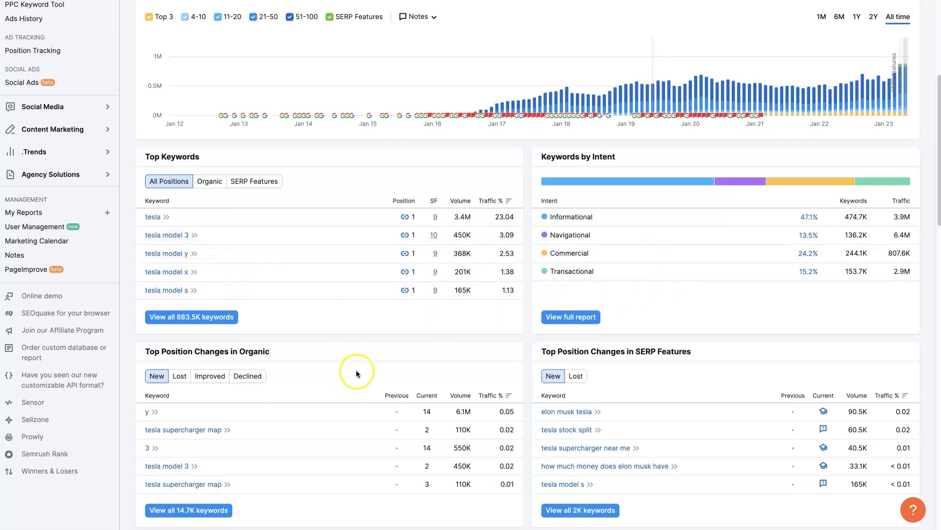
scroll(356, 373, "down", 7)
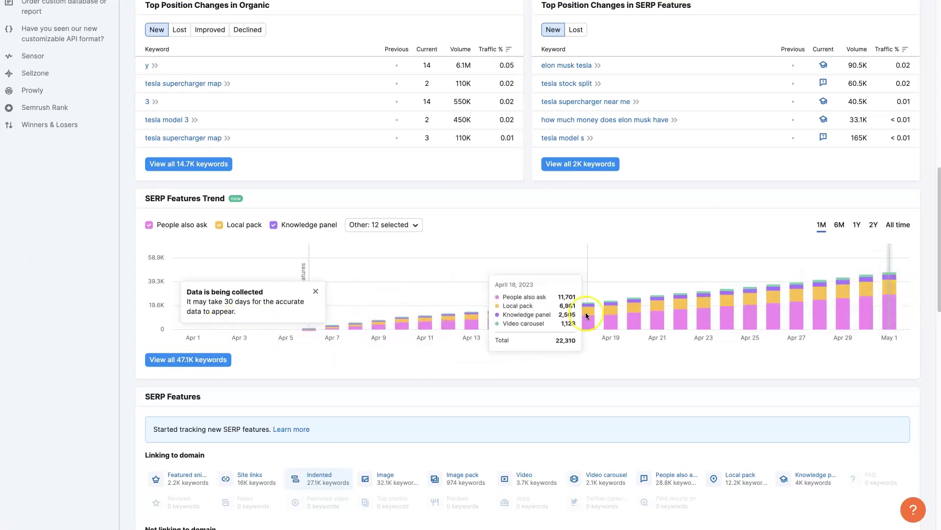
scroll(531, 332, "down", 1)
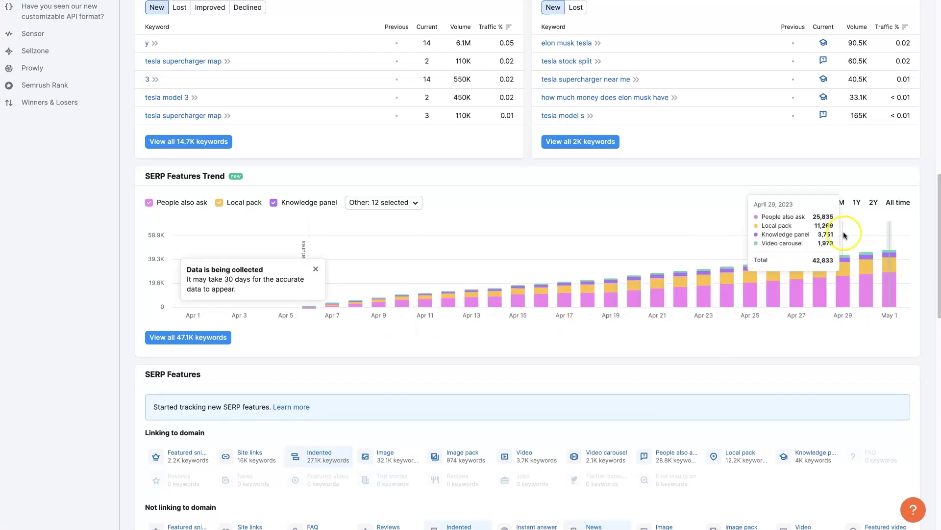
left_click(874, 203)
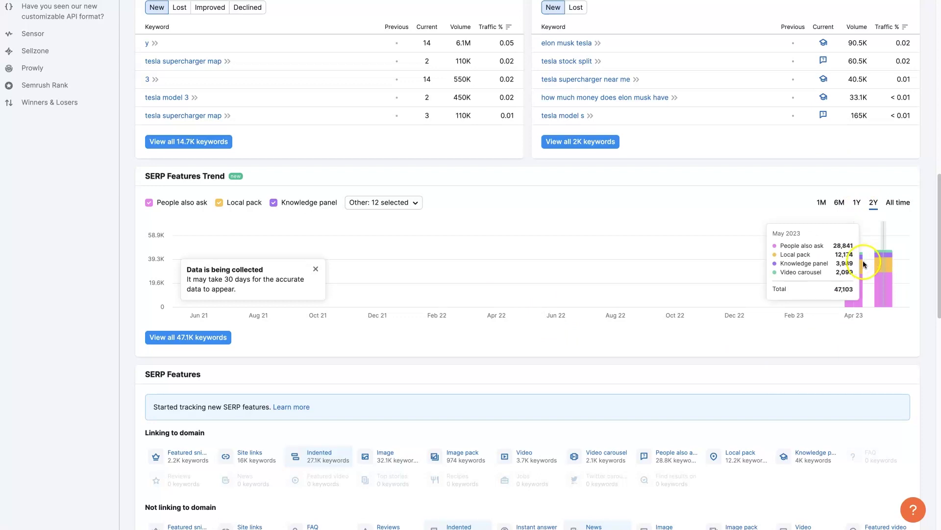
- Examine the SERP features, top pages, top subdomains, main organic competitors and Competitive Positioning Map for tesla.com
scroll(623, 270, "down", 6)
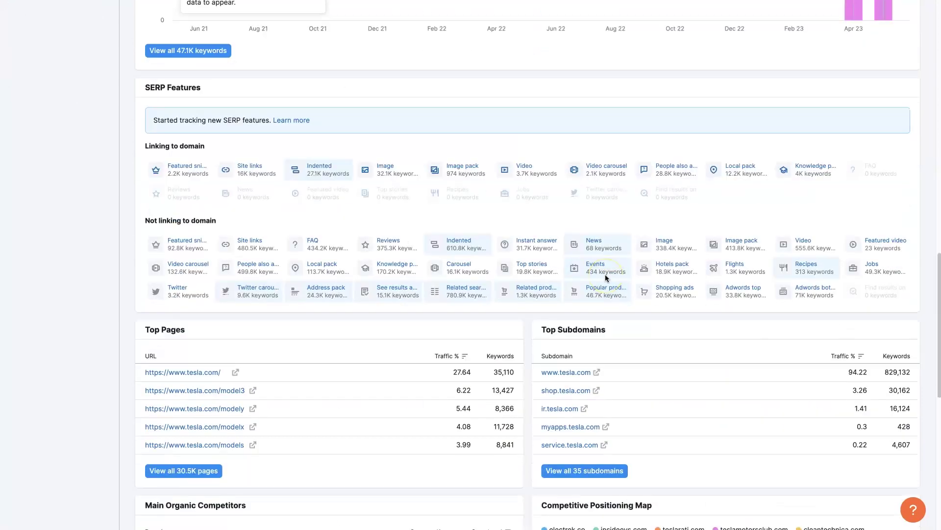
scroll(622, 356, "down", 5)
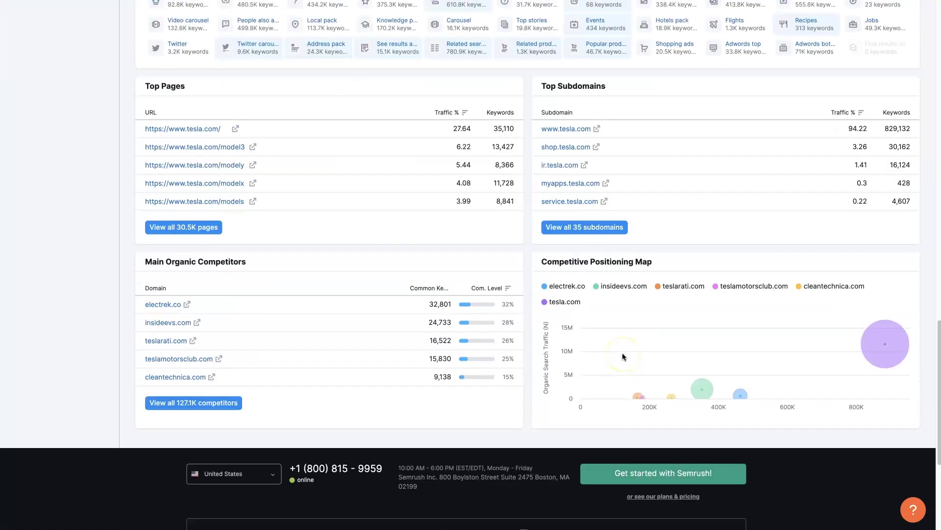
scroll(622, 352, "down", 2)
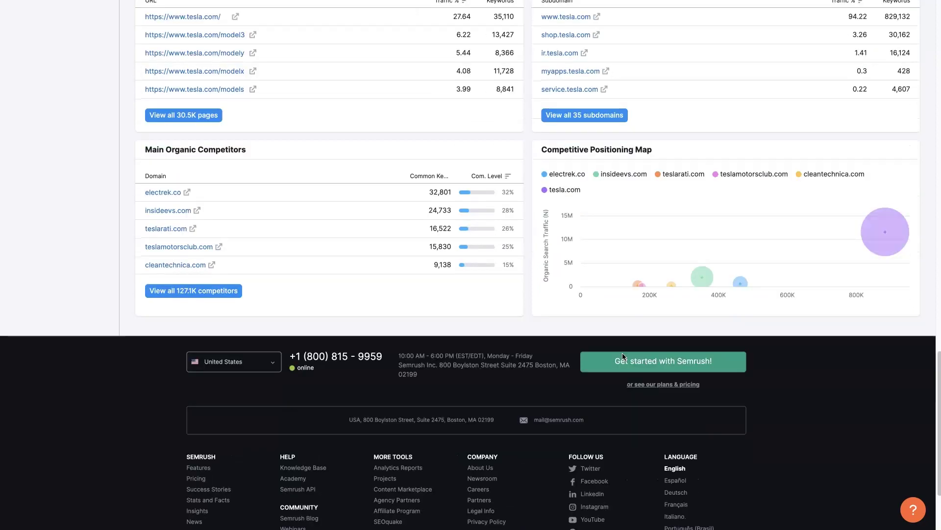
scroll(398, 362, "up", 11)
scroll(398, 362, "up", 15)
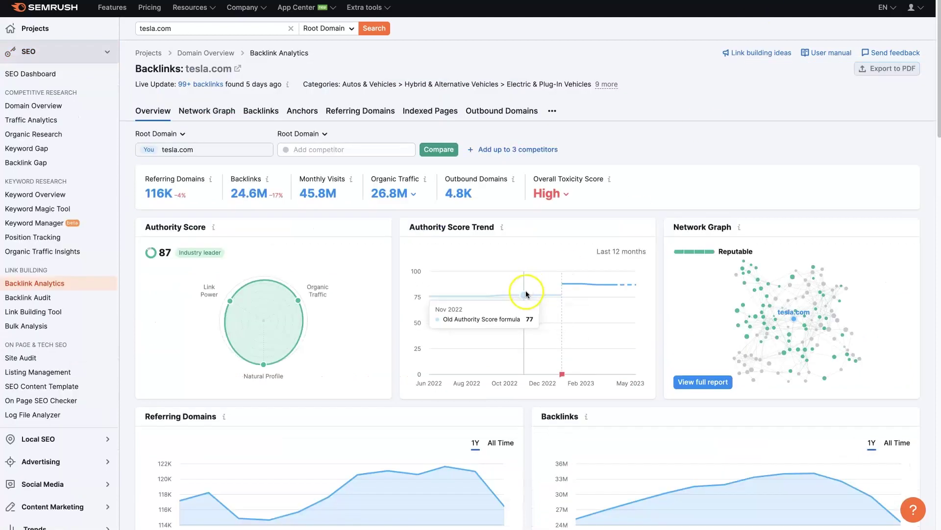
- Examine the authority score trend, referring domains, backlink types, TLD distribution and top countries in tesla.com's Backlink Analytics overview
scroll(526, 290, "down", 2)
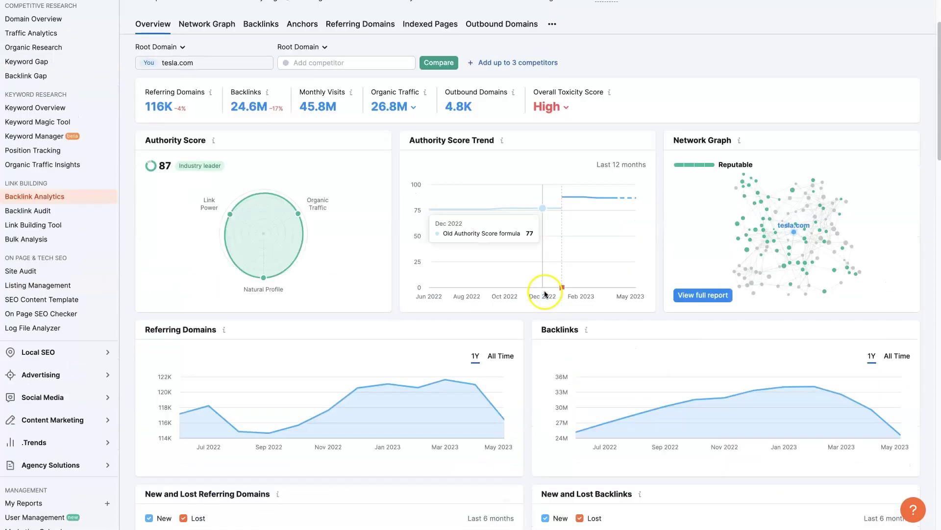
scroll(545, 293, "down", 1)
scroll(532, 279, "up", 1)
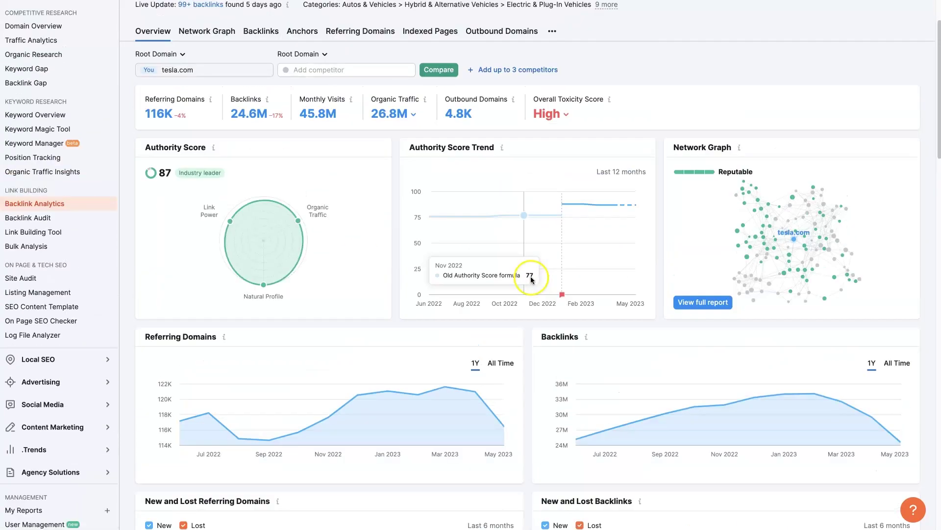
scroll(532, 280, "up", 2)
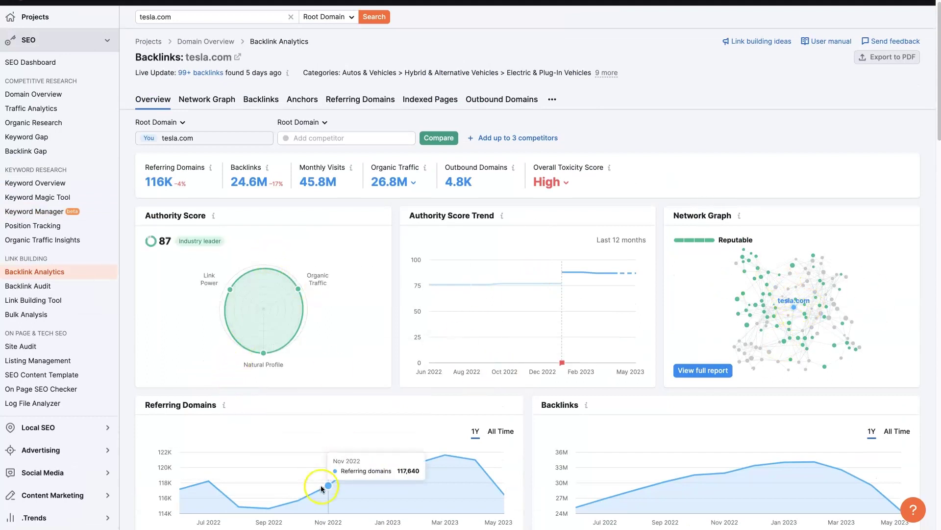
scroll(405, 363, "down", 20)
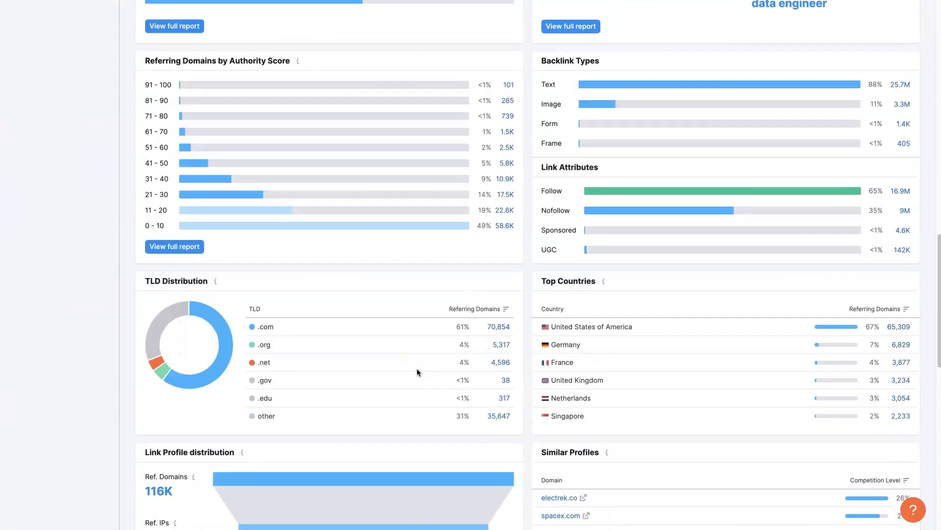
scroll(416, 368, "down", 7)
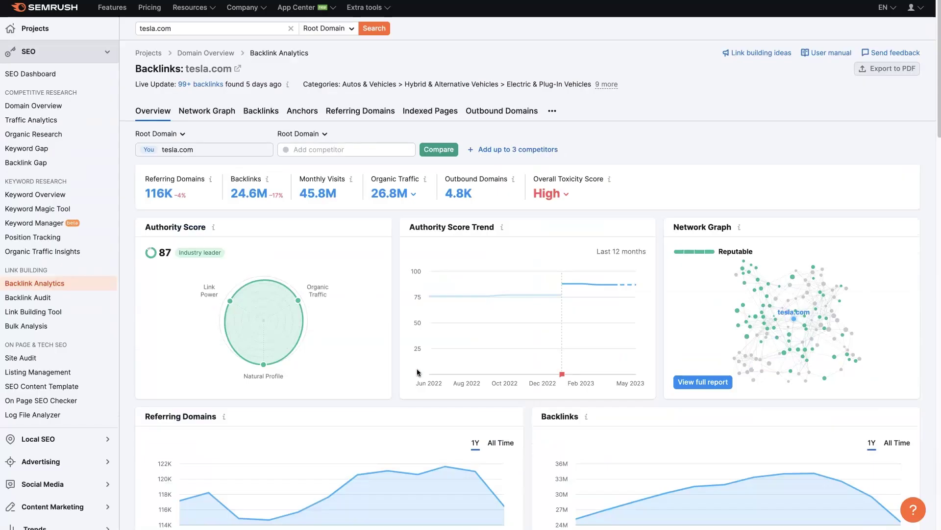
left_click(598, 140)
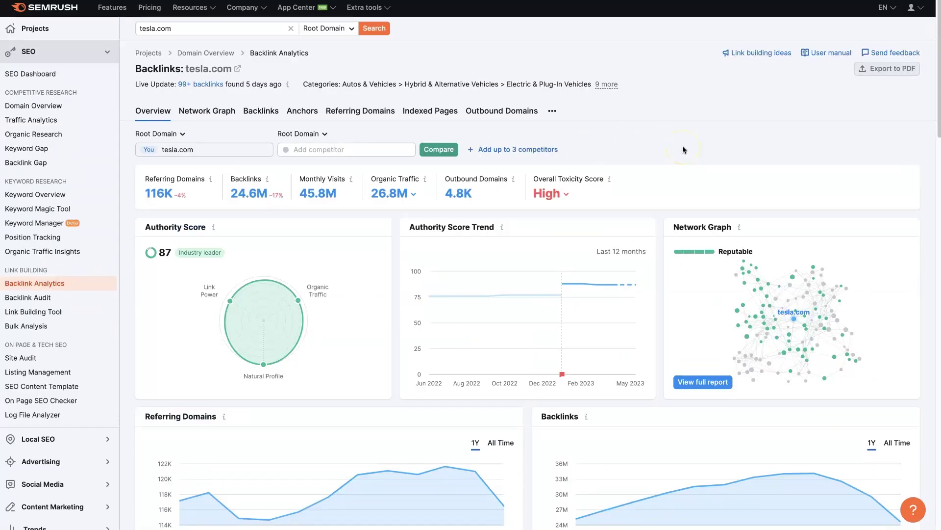